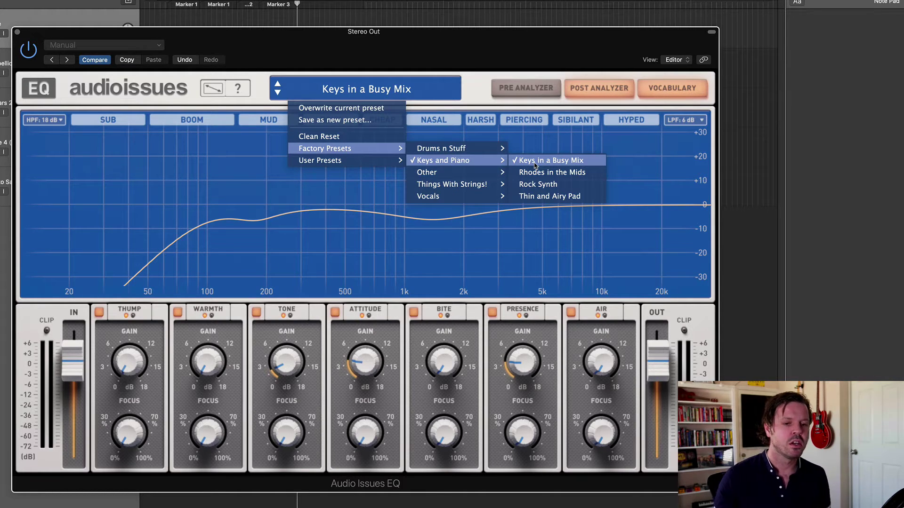
Load the Keys in a Busy Mix factory preset from Keys and Piano and adjust its nasal-range cut near 1.4 kHz
{"action": "left_click", "coordinate": [535, 161]}
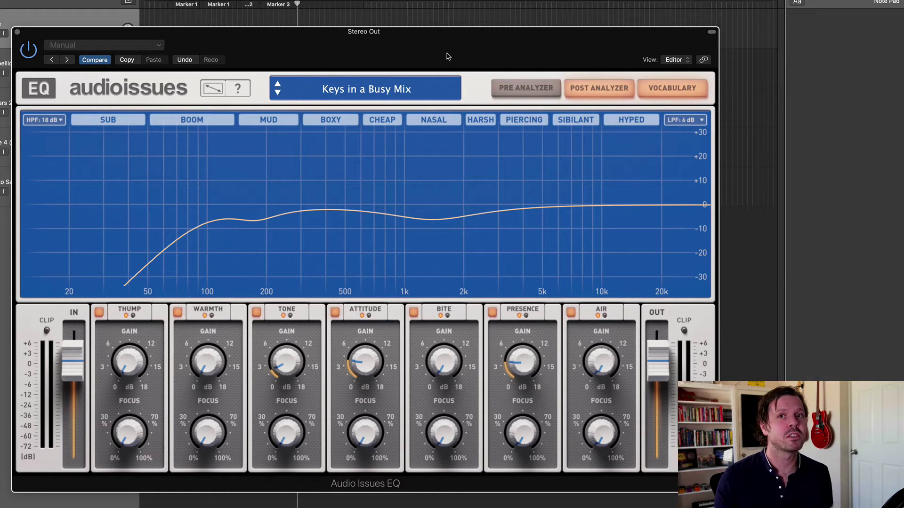
{"action": "mouse_move", "coordinate": [111, 186]}
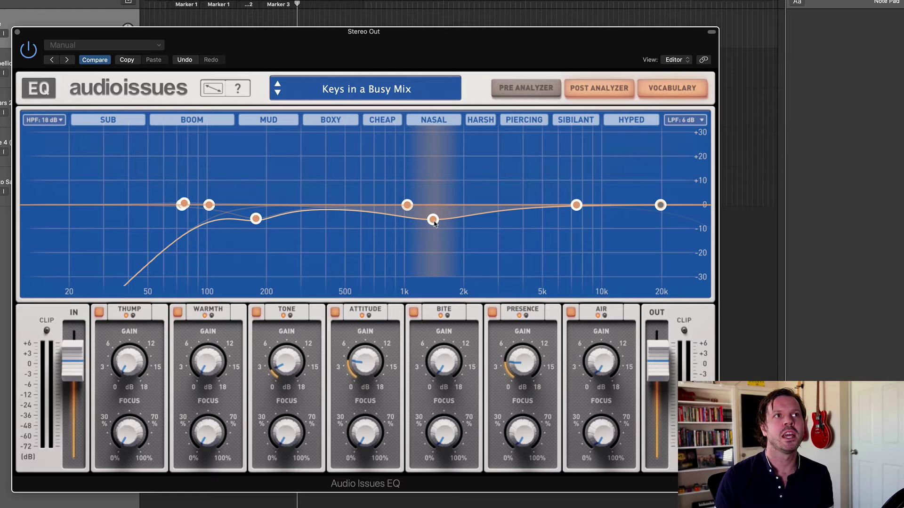
{"action": "left_click_drag", "start_coordinate": [433, 221], "coordinate": [467, 223]}
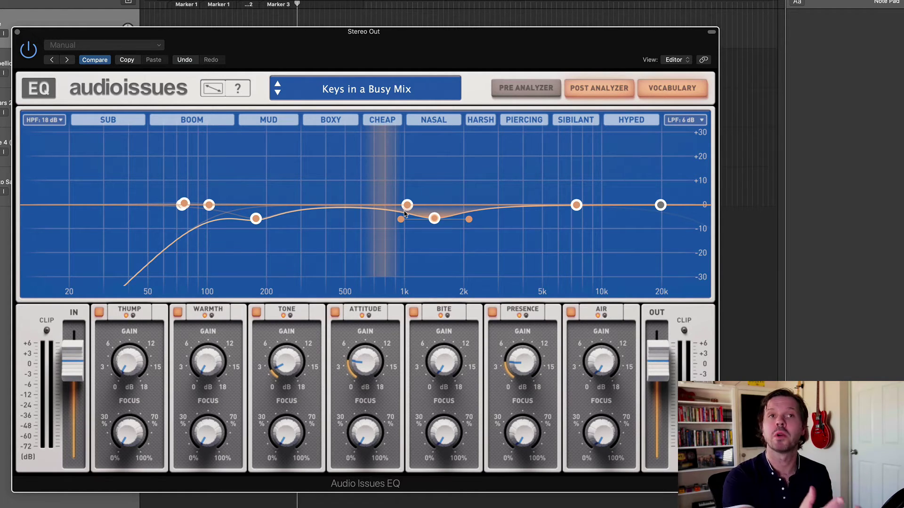
Examine the Tone, Attitude and Presence gain settings of the Keys in a Busy Mix preset
{"action": "mouse_move", "coordinate": [299, 361]}
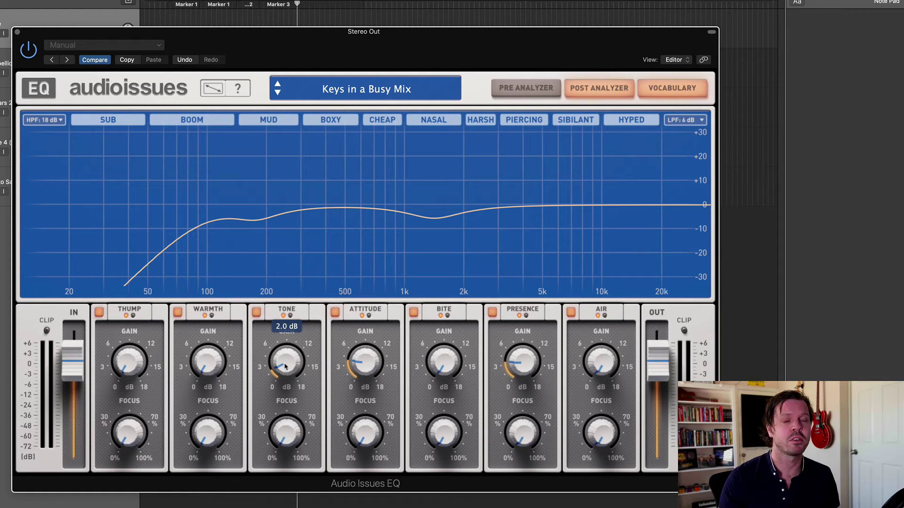
{"action": "mouse_move", "coordinate": [363, 371]}
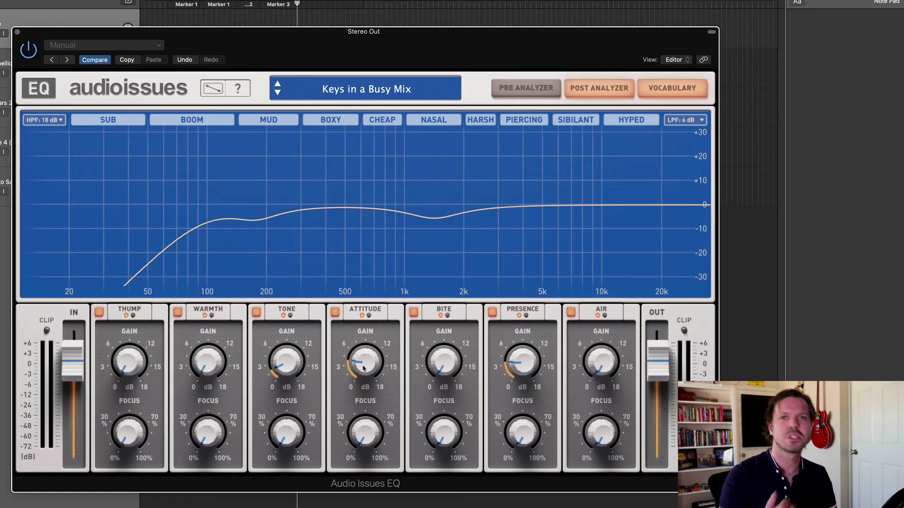
{"action": "mouse_move", "coordinate": [365, 349]}
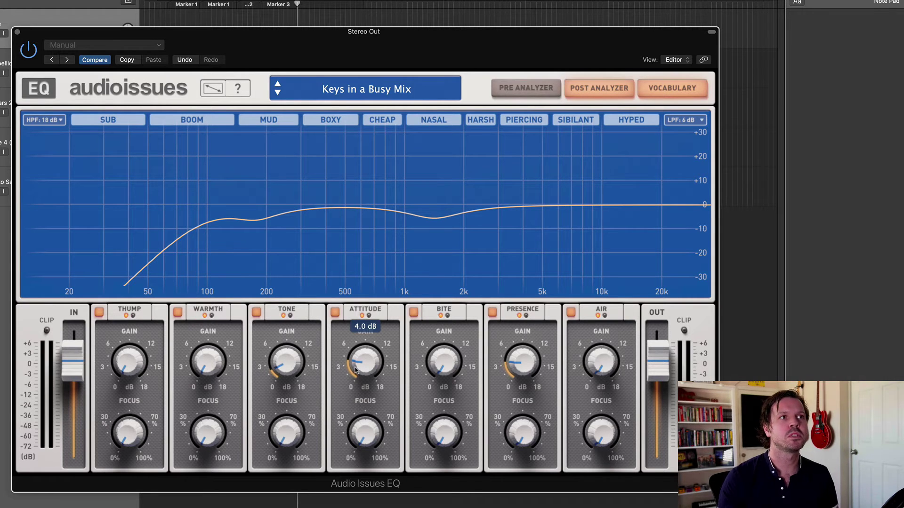
{"action": "mouse_move", "coordinate": [522, 367]}
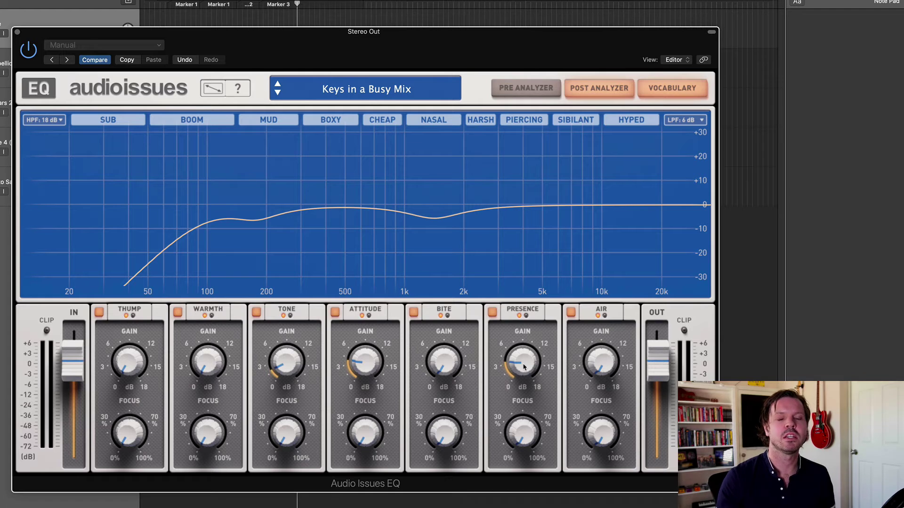
{"action": "left_click", "coordinate": [425, 95]}
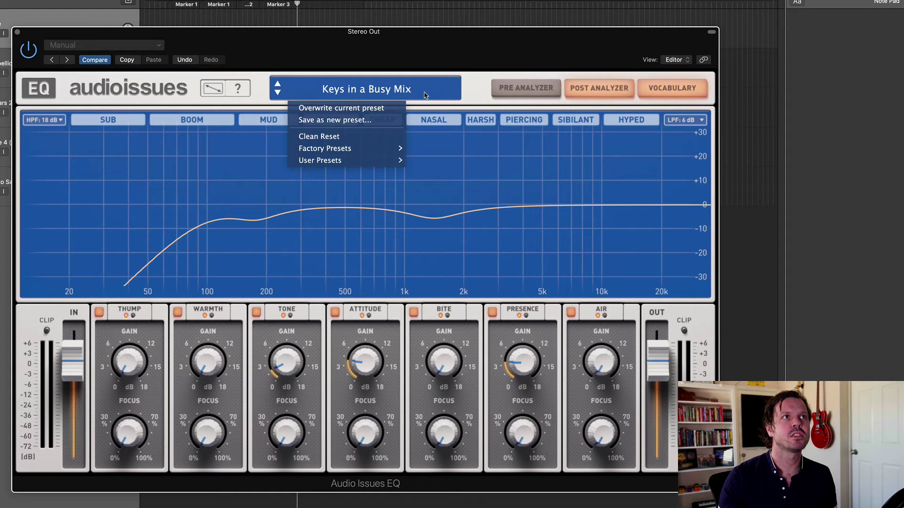
{"action": "left_click", "coordinate": [423, 91]}
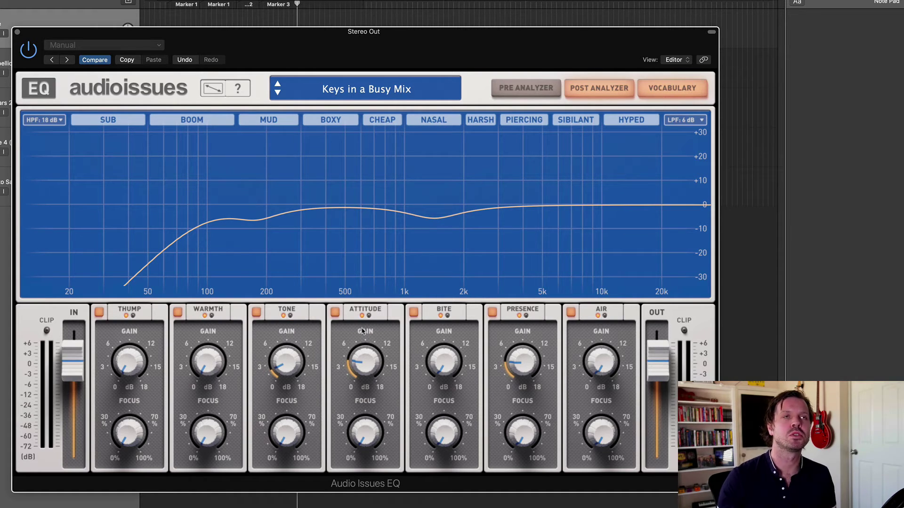
Load the Rhodes in the Mids factory preset from Keys and Piano and review its Attitude, Presence and Space gains
{"action": "left_click", "coordinate": [415, 93]}
{"action": "mouse_move", "coordinate": [385, 150]}
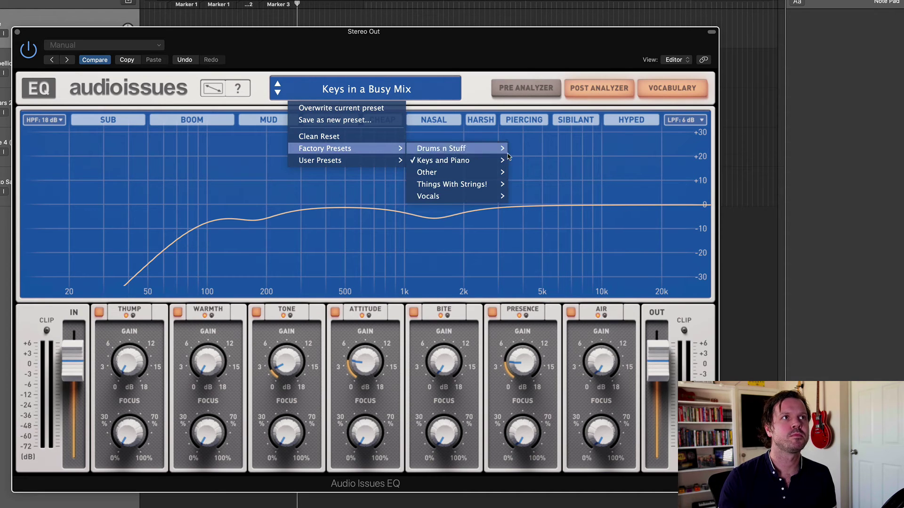
{"action": "mouse_move", "coordinate": [494, 162]}
{"action": "left_click", "coordinate": [578, 173]}
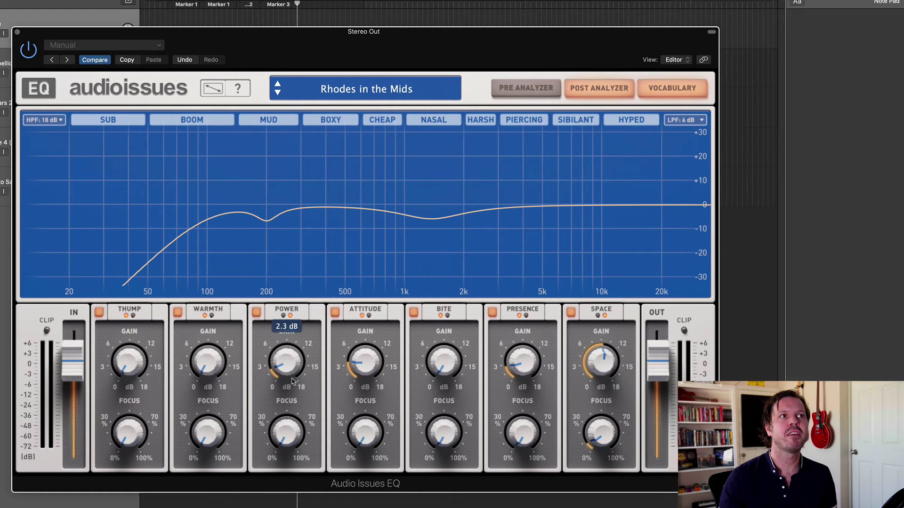
{"action": "mouse_move", "coordinate": [362, 368]}
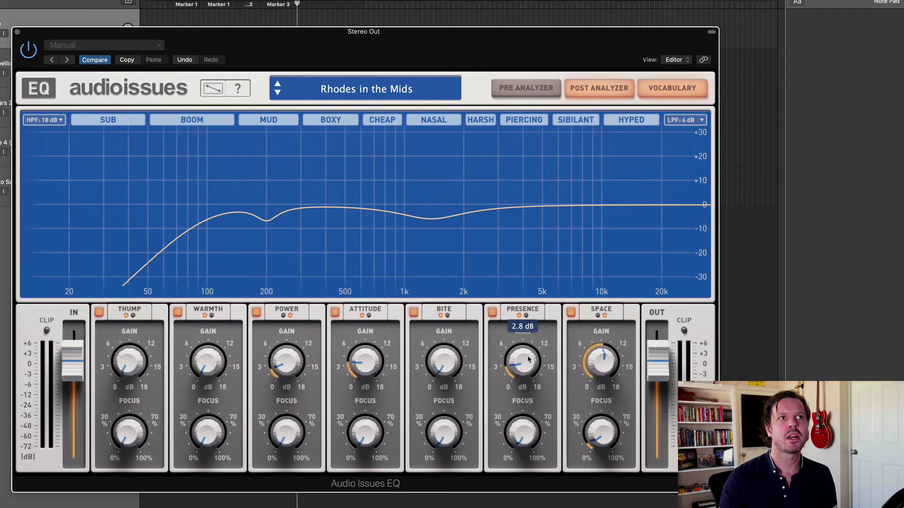
{"action": "mouse_move", "coordinate": [606, 364]}
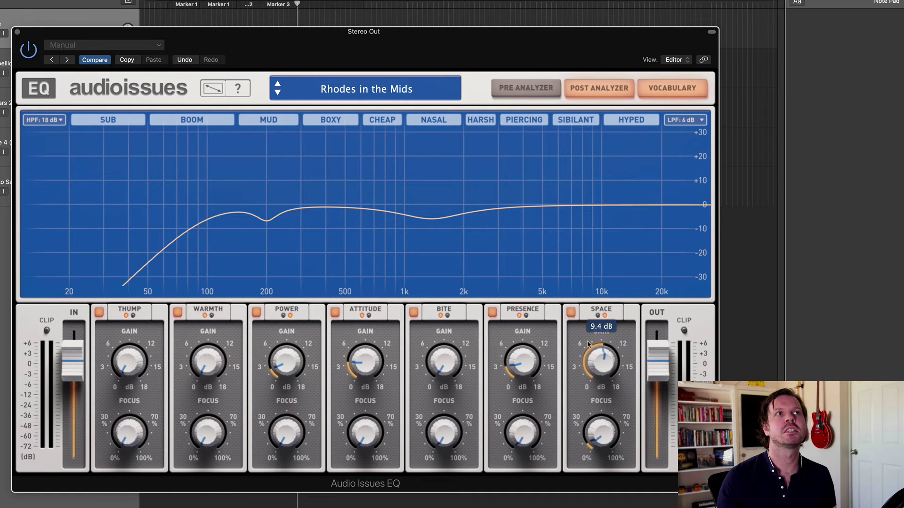
Load the Rock Synth factory preset from the Keys and Piano category
{"action": "left_click", "coordinate": [404, 96]}
{"action": "mouse_move", "coordinate": [392, 157]}
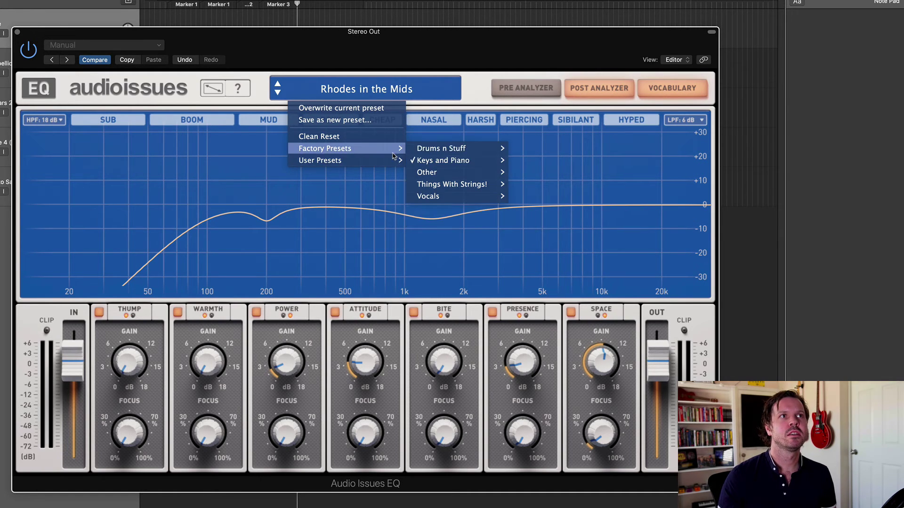
{"action": "mouse_move", "coordinate": [463, 162]}
{"action": "left_click", "coordinate": [564, 186]}
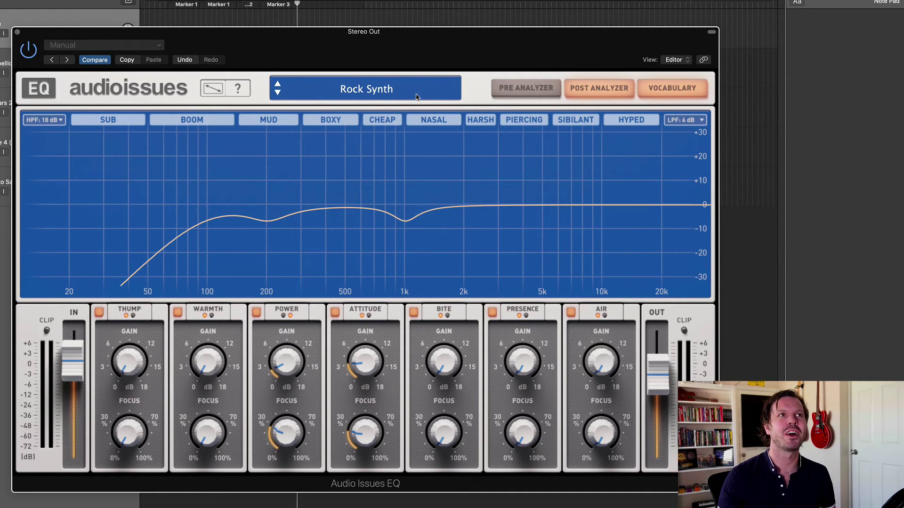
Load the Thin and Airy Pad factory preset and deepen its cut around 330 Hz to about -10 dB
{"action": "left_click", "coordinate": [409, 91]}
{"action": "mouse_move", "coordinate": [329, 148]}
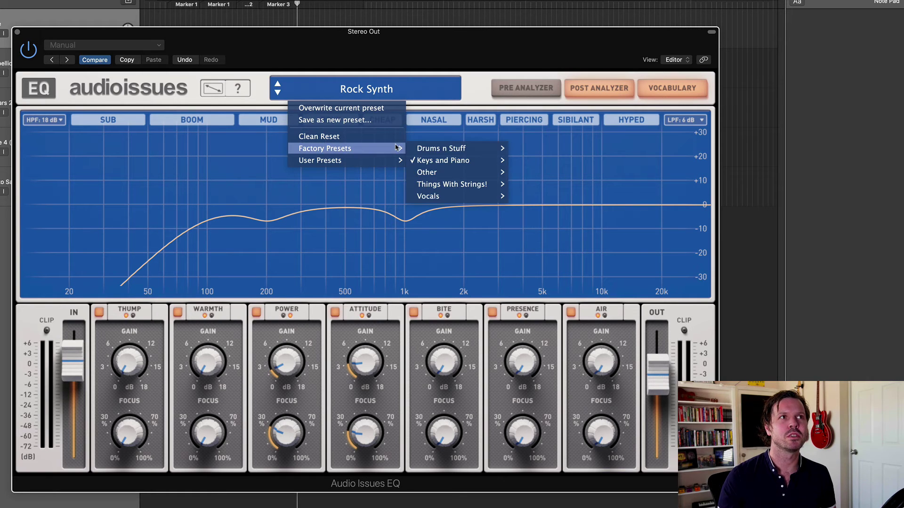
{"action": "mouse_move", "coordinate": [468, 163]}
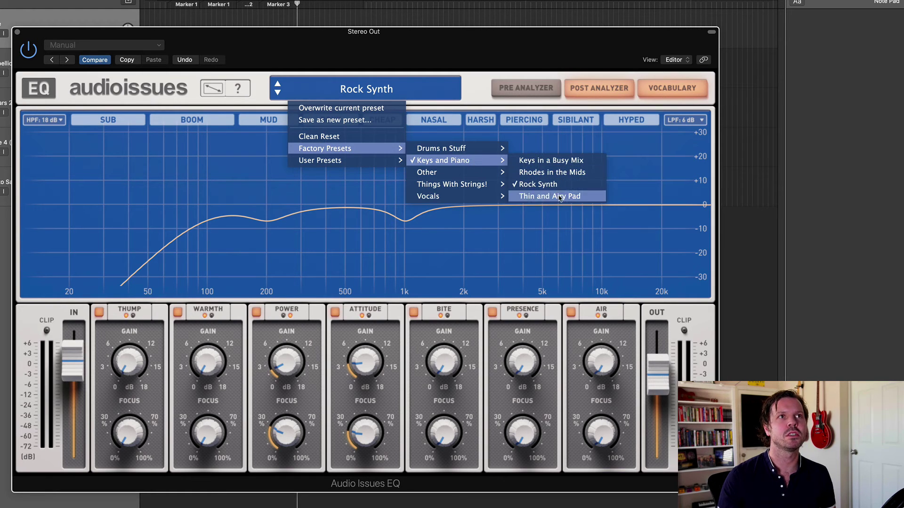
{"action": "left_click", "coordinate": [560, 196]}
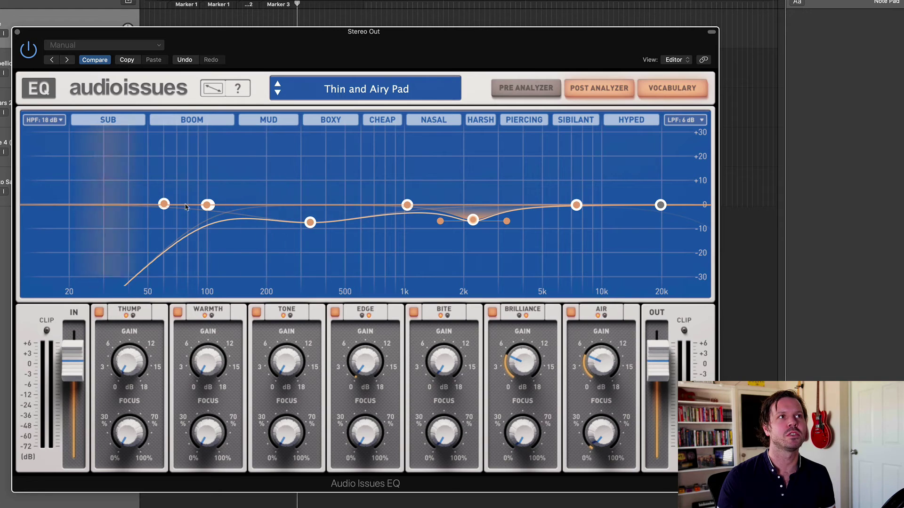
{"action": "left_click_drag", "start_coordinate": [310, 223], "coordinate": [310, 229]}
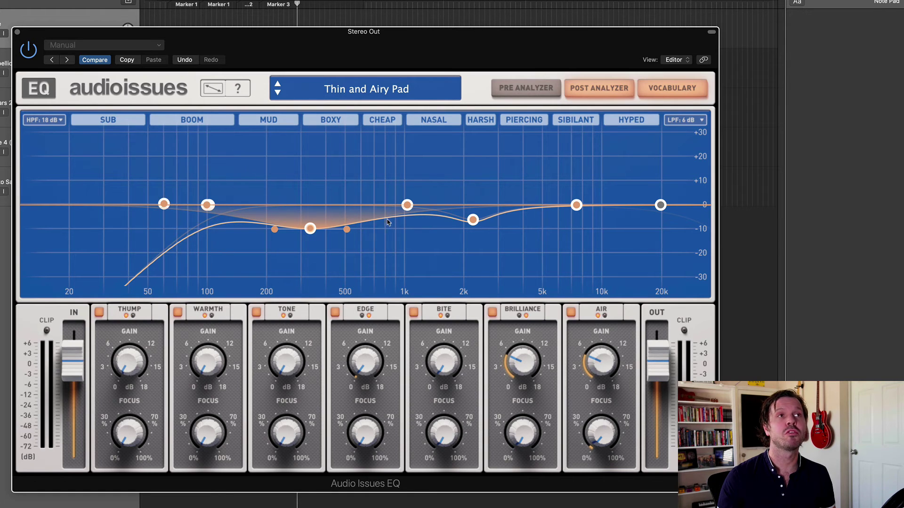
{"action": "mouse_move", "coordinate": [544, 352]}
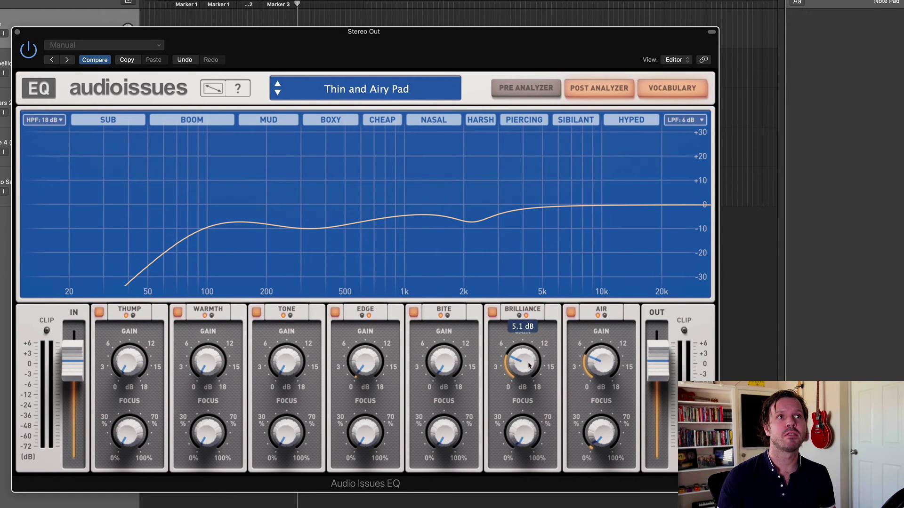
{"action": "mouse_move", "coordinate": [606, 368]}
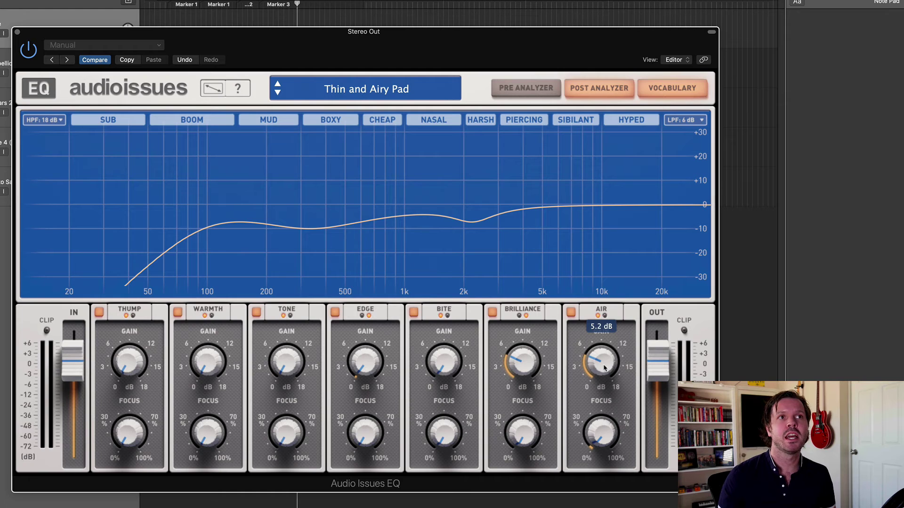
{"action": "mouse_move", "coordinate": [552, 240]}
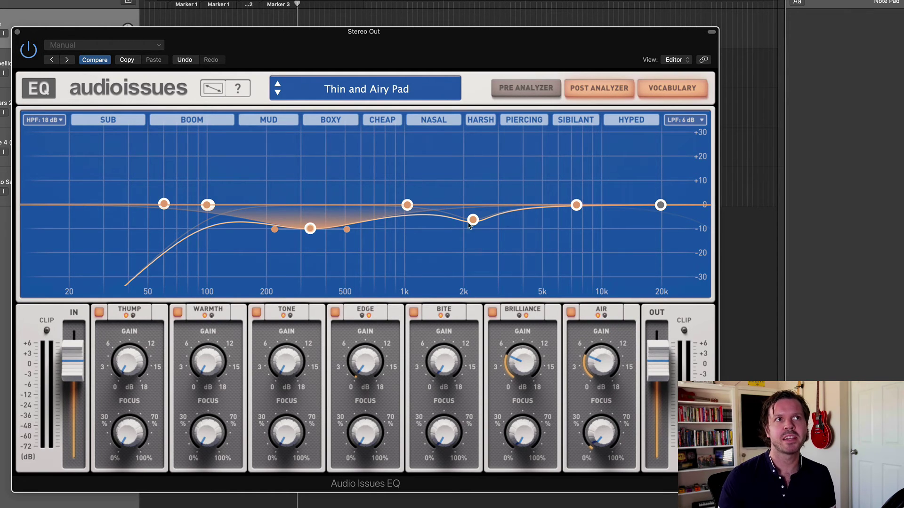
{"action": "left_click", "coordinate": [403, 94]}
{"action": "mouse_move", "coordinate": [391, 150]}
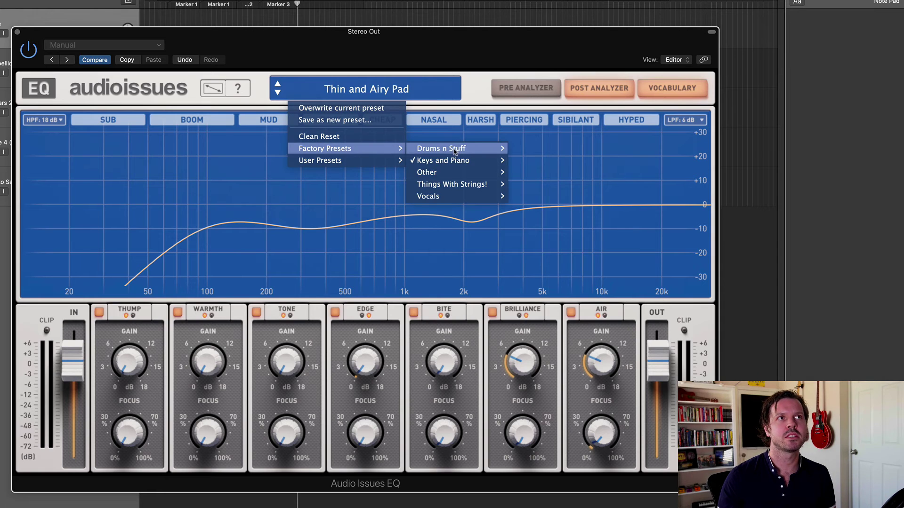
{"action": "mouse_move", "coordinate": [457, 161]}
{"action": "key", "text": "Escape"}
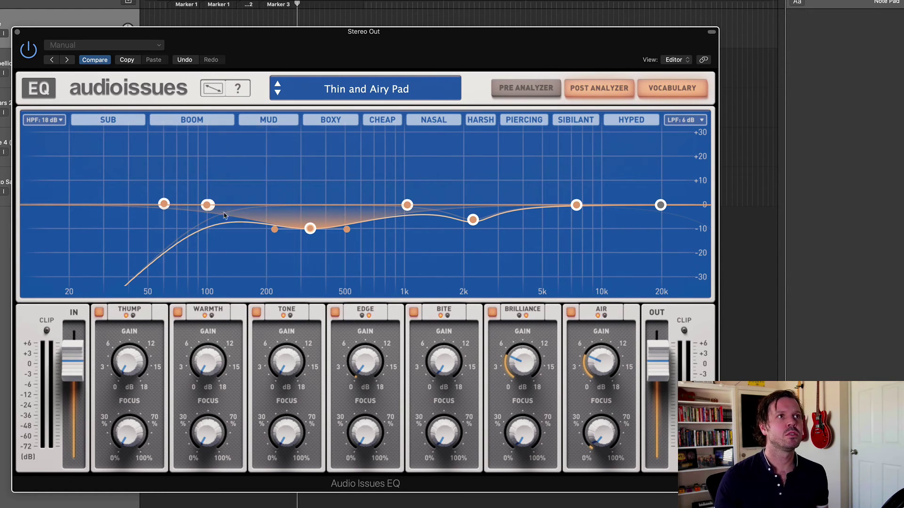
Restore the EQ to the Clean Reset preset and enable the high-pass filter at about 20 Hz
{"action": "left_click", "coordinate": [354, 88]}
{"action": "left_click", "coordinate": [355, 136]}
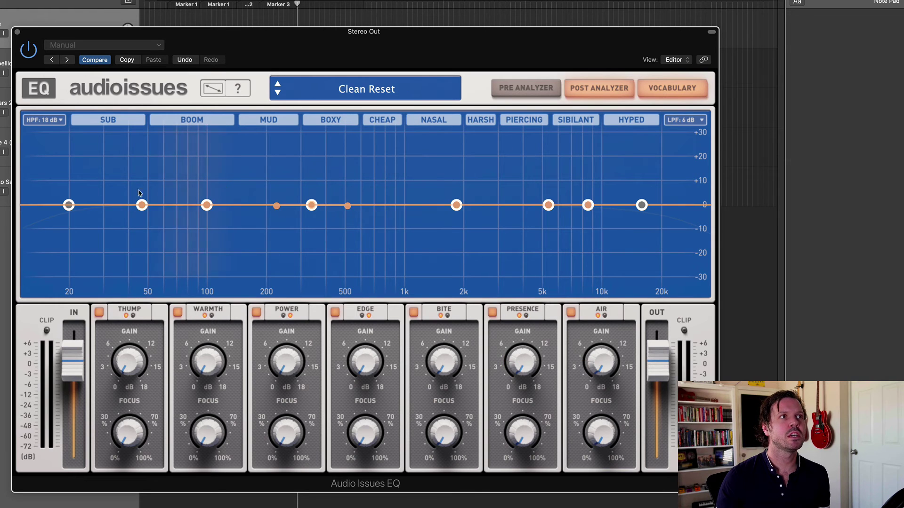
{"action": "mouse_move", "coordinate": [68, 206]}
{"action": "left_mouse_down"}
{"action": "mouse_move", "coordinate": [113, 212]}
{"action": "mouse_move", "coordinate": [69, 207]}
{"action": "left_mouse_up"}
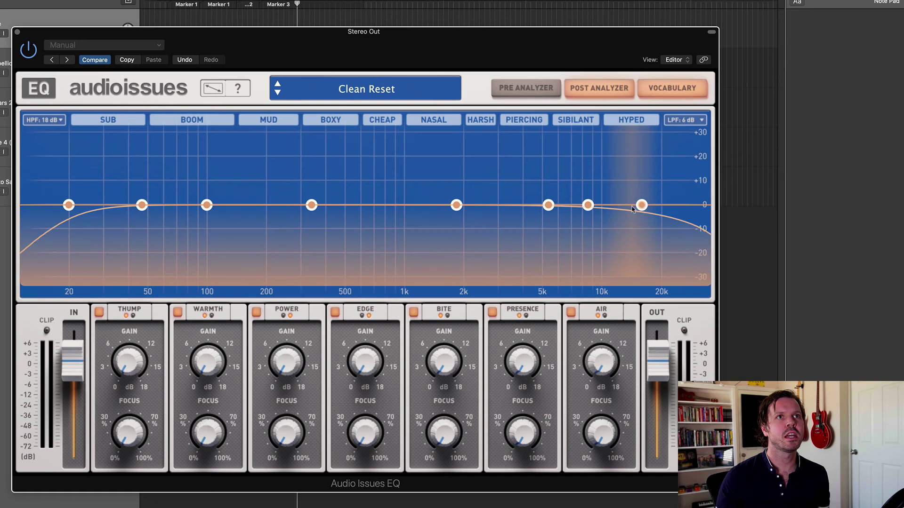
Enable the low-pass filter, lower its cutoff to about 71 Hz and set its slope to 18 dB
{"action": "left_click_drag", "start_coordinate": [643, 207], "coordinate": [189, 208]}
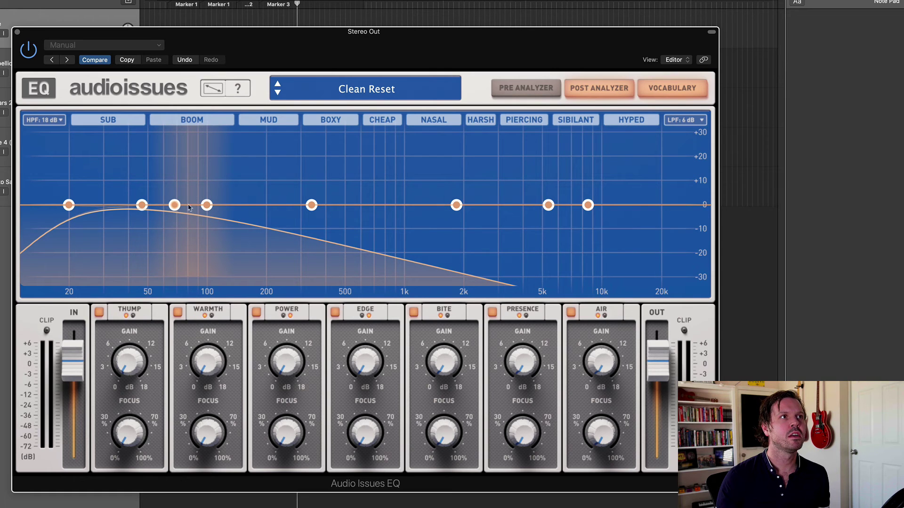
{"action": "left_click", "coordinate": [683, 120]}
{"action": "left_click", "coordinate": [681, 143]}
{"action": "left_click", "coordinate": [679, 120]}
{"action": "left_click", "coordinate": [679, 154]}
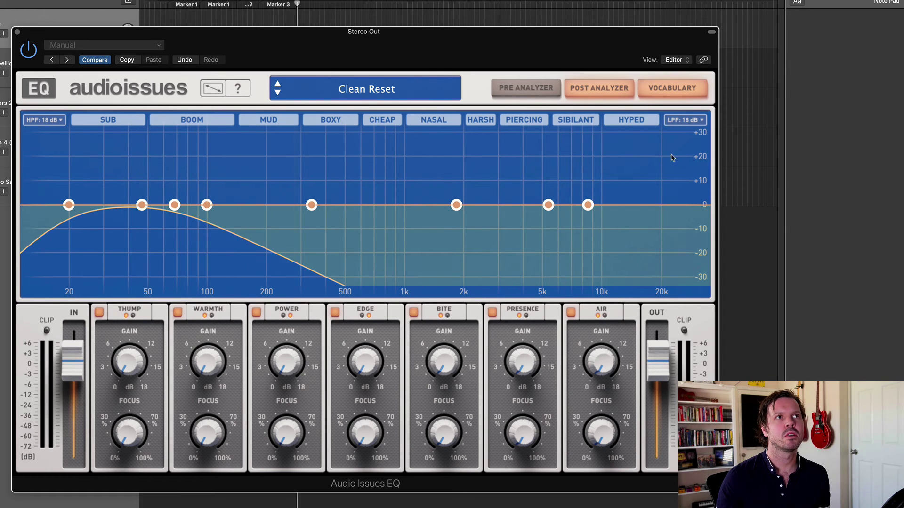
{"action": "mouse_move", "coordinate": [173, 208]}
{"action": "left_mouse_down"}
{"action": "mouse_move", "coordinate": [269, 205]}
{"action": "mouse_move", "coordinate": [157, 198]}
{"action": "mouse_move", "coordinate": [177, 209]}
{"action": "left_mouse_up"}
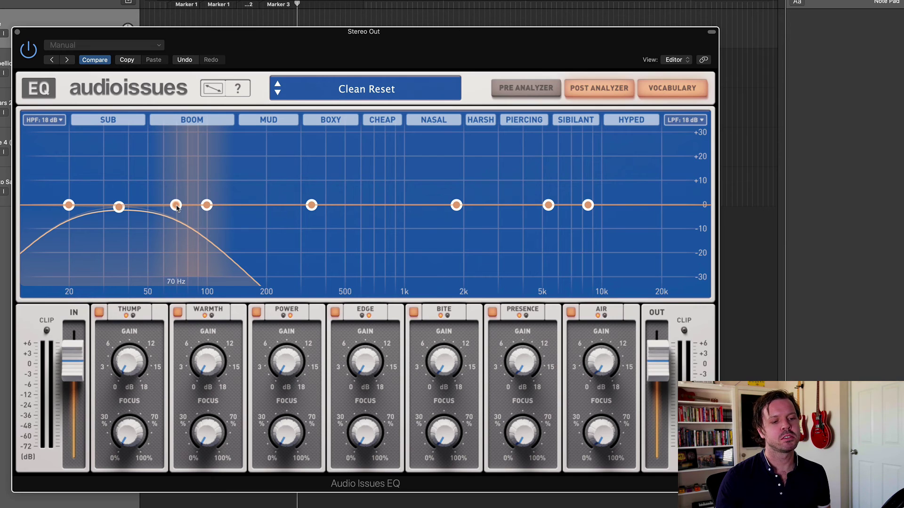
{"action": "left_click_drag", "start_coordinate": [177, 209], "coordinate": [178, 209]}
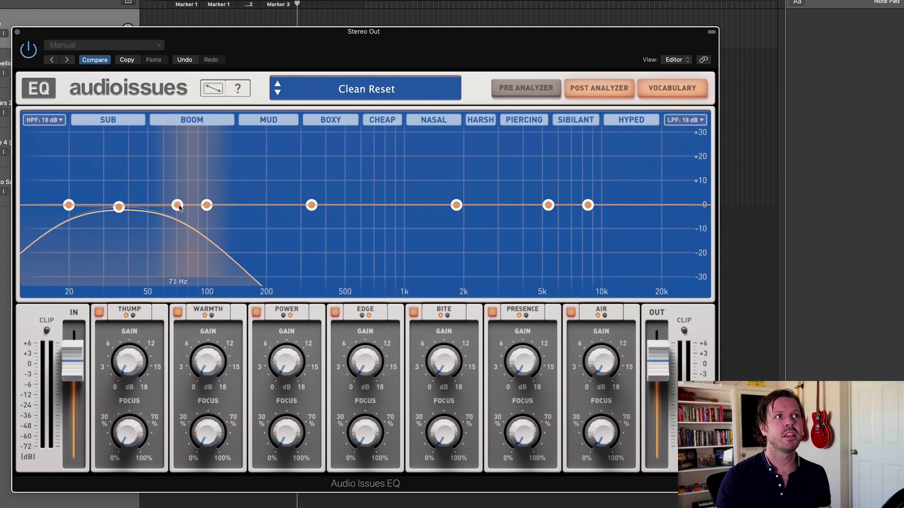
Raise the high-pass cutoff to about 104 Hz and the low-pass cutoff to about 1.4 kHz
{"action": "left_click_drag", "start_coordinate": [179, 207], "coordinate": [212, 207]}
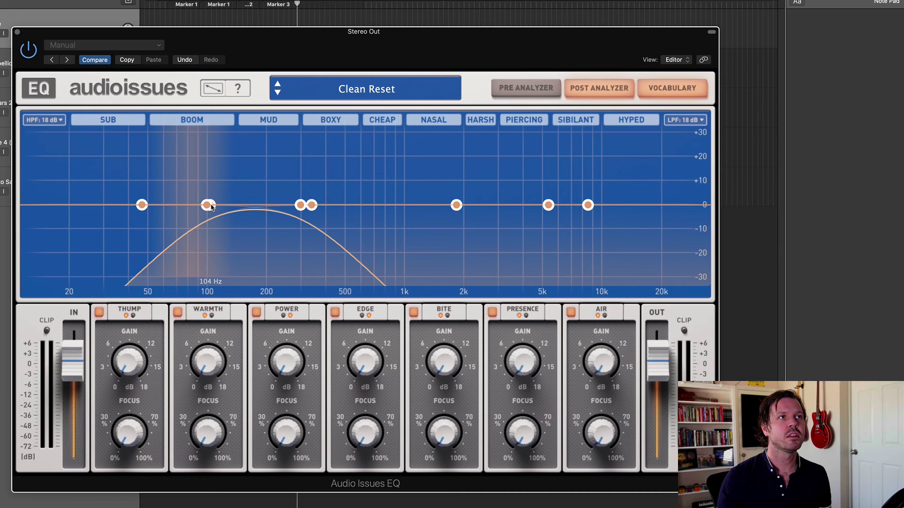
{"action": "left_click_drag", "start_coordinate": [300, 206], "coordinate": [432, 205]}
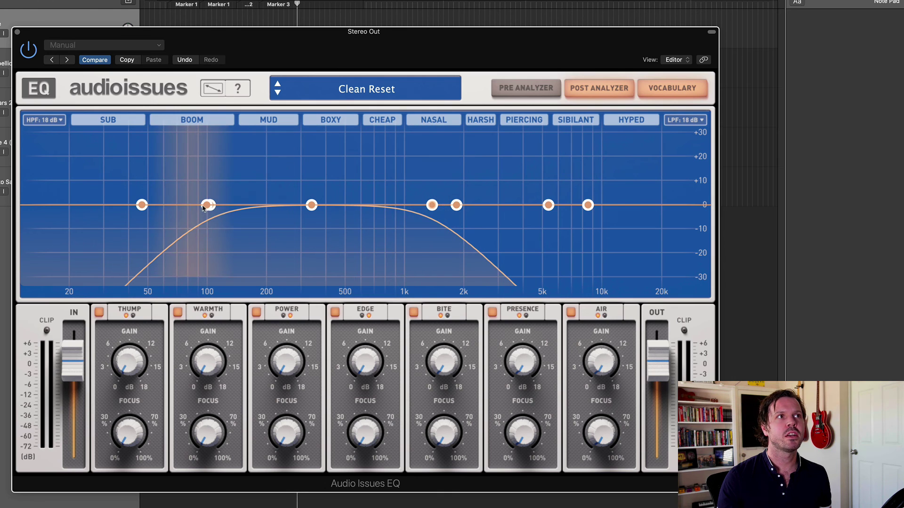
Move the 100 Hz band to about 190 Hz and narrow the pass range to about 420 Hz to 1.8 kHz
{"action": "left_click_drag", "start_coordinate": [208, 205], "coordinate": [266, 207]}
{"action": "left_click_drag", "start_coordinate": [210, 205], "coordinate": [322, 208]}
{"action": "left_click_drag", "start_coordinate": [431, 205], "coordinate": [452, 205]}
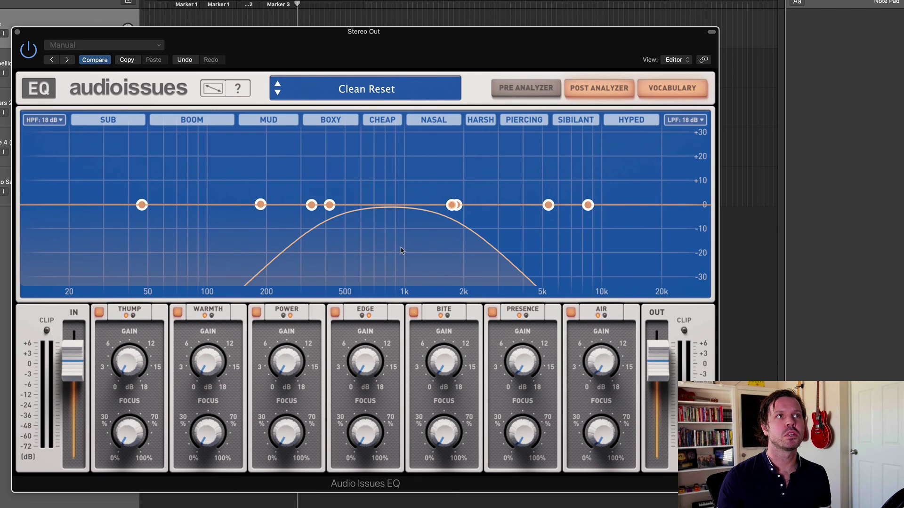
Set the low-pass cutoff to about 20 kHz and raise the high-pass cutoff to about 1.4 kHz
{"action": "double_click", "coordinate": [452, 206]}
{"action": "left_click_drag", "start_coordinate": [329, 205], "coordinate": [432, 205]}
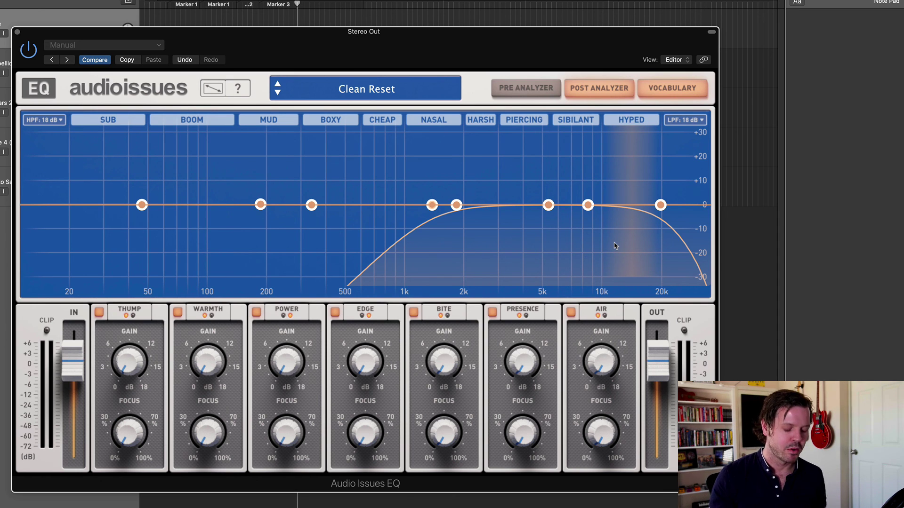
{"action": "left_click", "coordinate": [347, 92]}
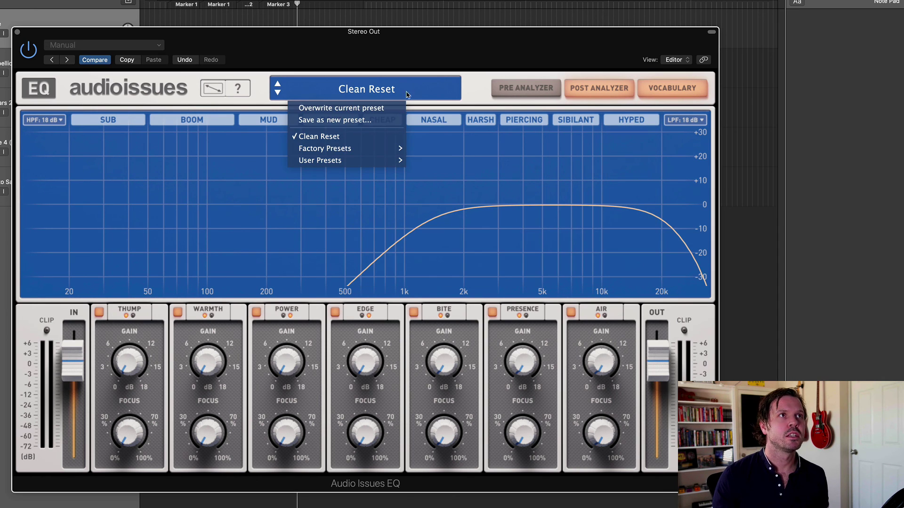
{"action": "mouse_move", "coordinate": [381, 151]}
{"action": "mouse_move", "coordinate": [490, 179]}
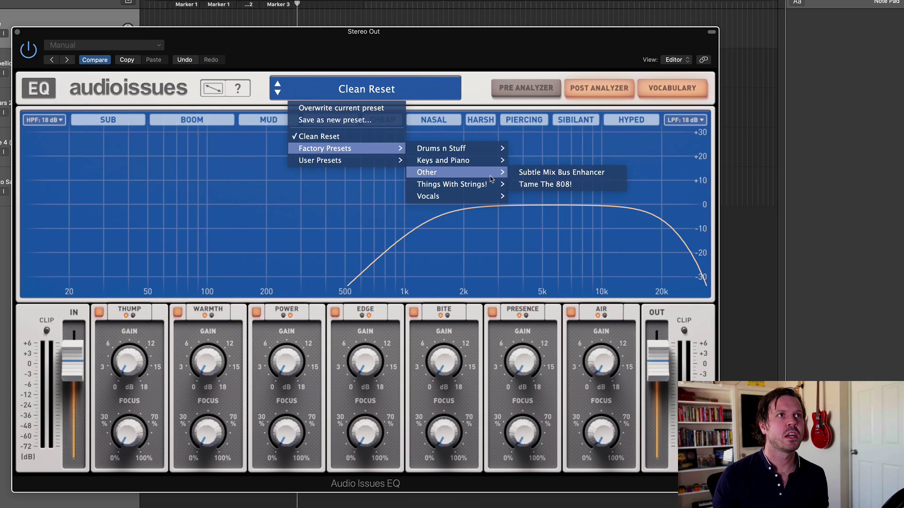
{"action": "left_click", "coordinate": [471, 63]}
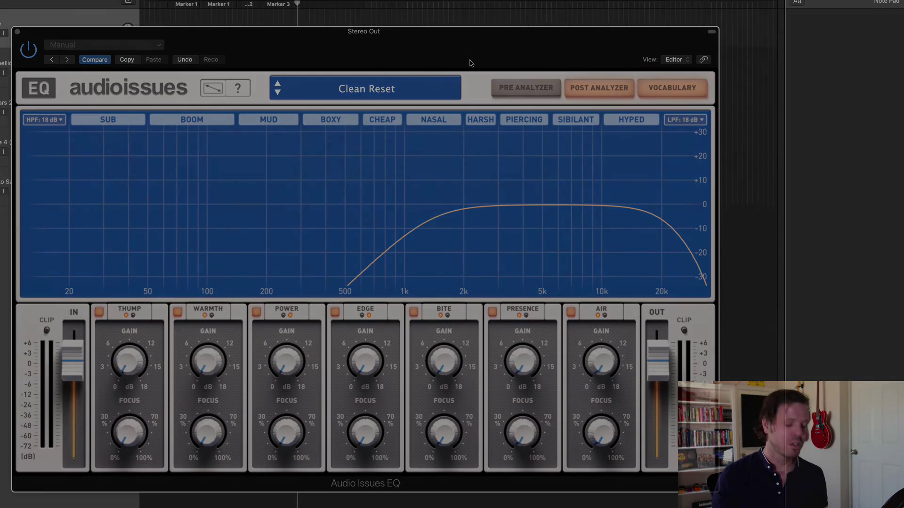